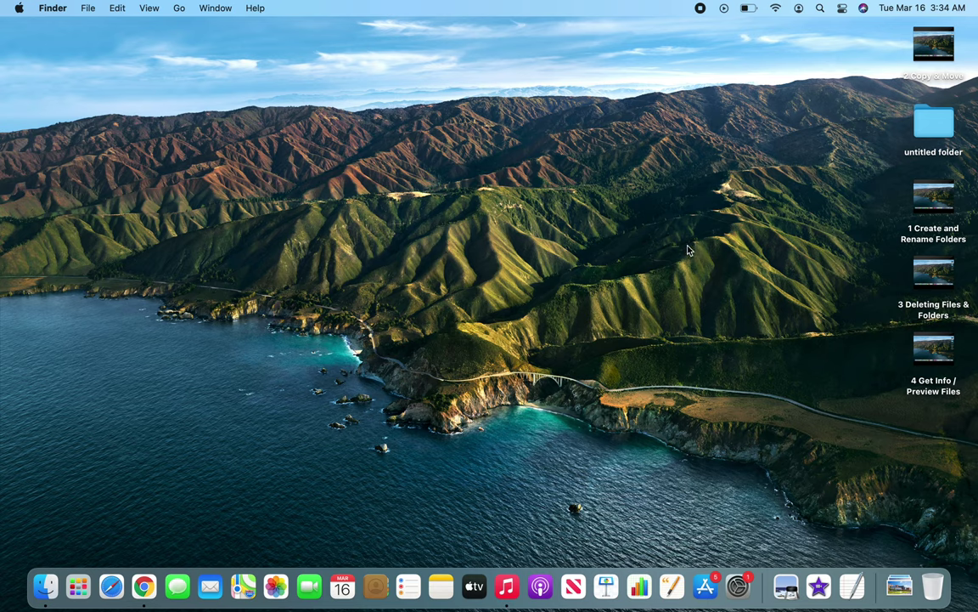
- Open Spotlight and search for 'Aslan'
left_click(821, 9)
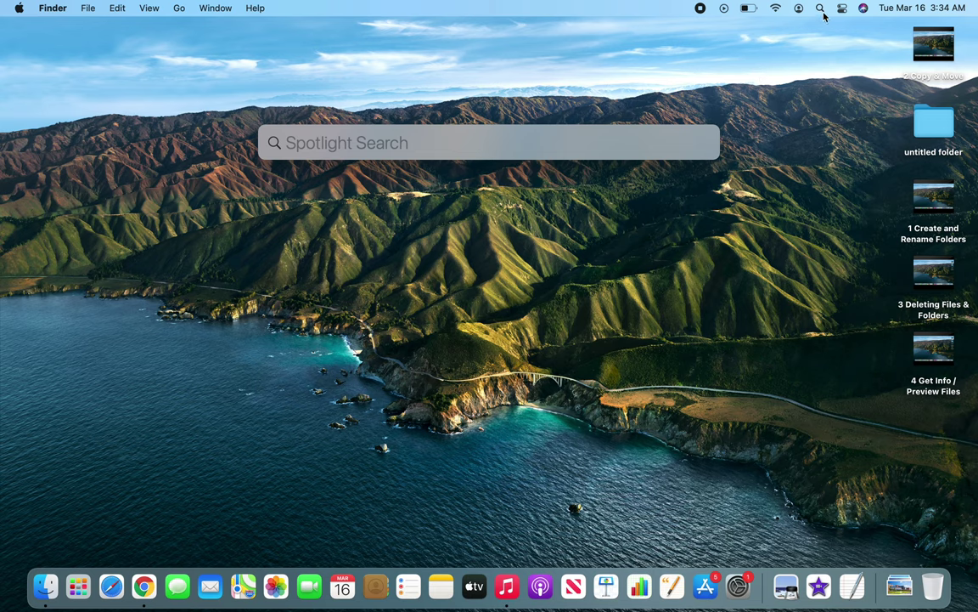
left_click(686, 120)
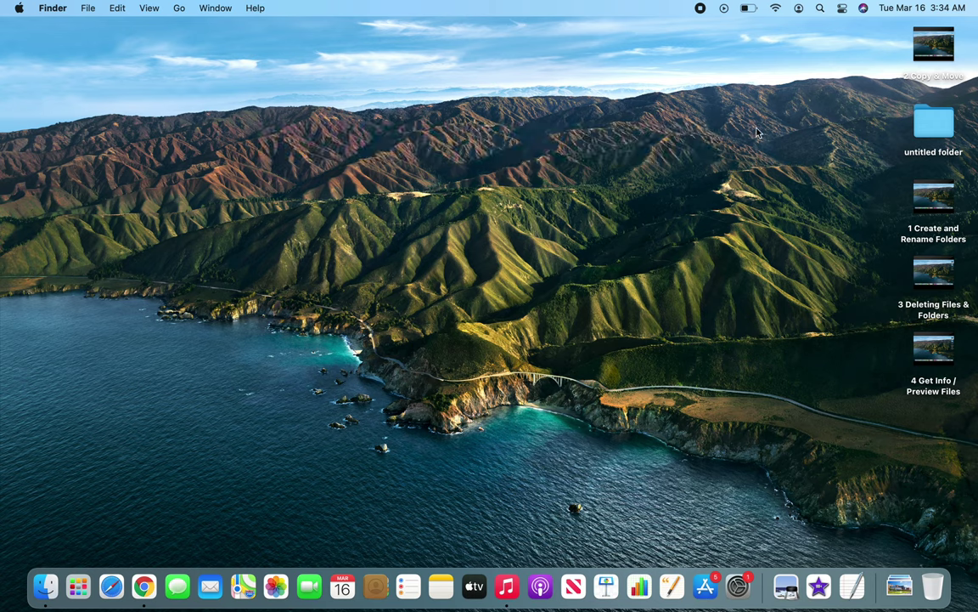
key("super+space")
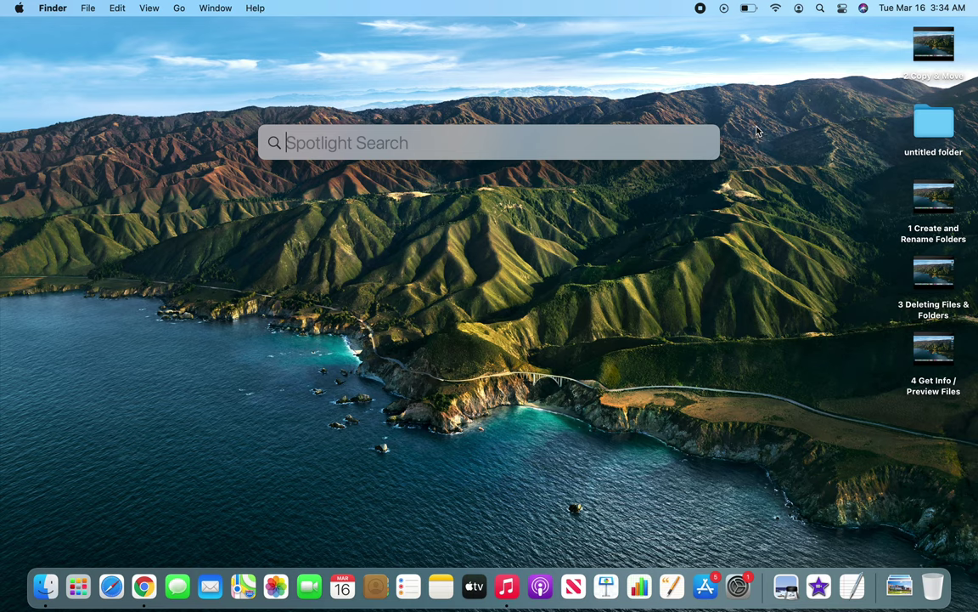
type("Aslan")
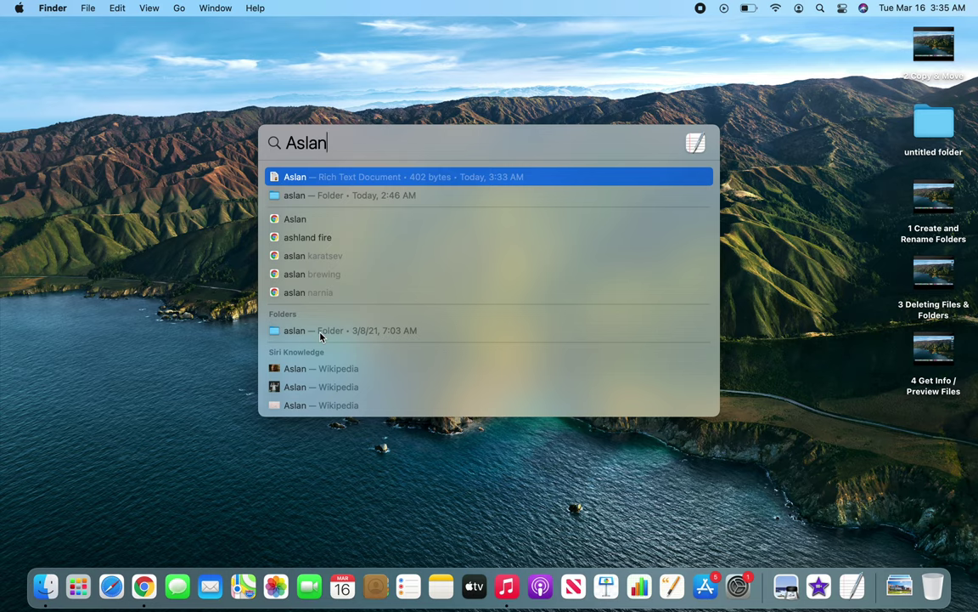
- Scroll to the bottom of the Aslan results and show the search in Finder
scroll(320, 337, "down", 5)
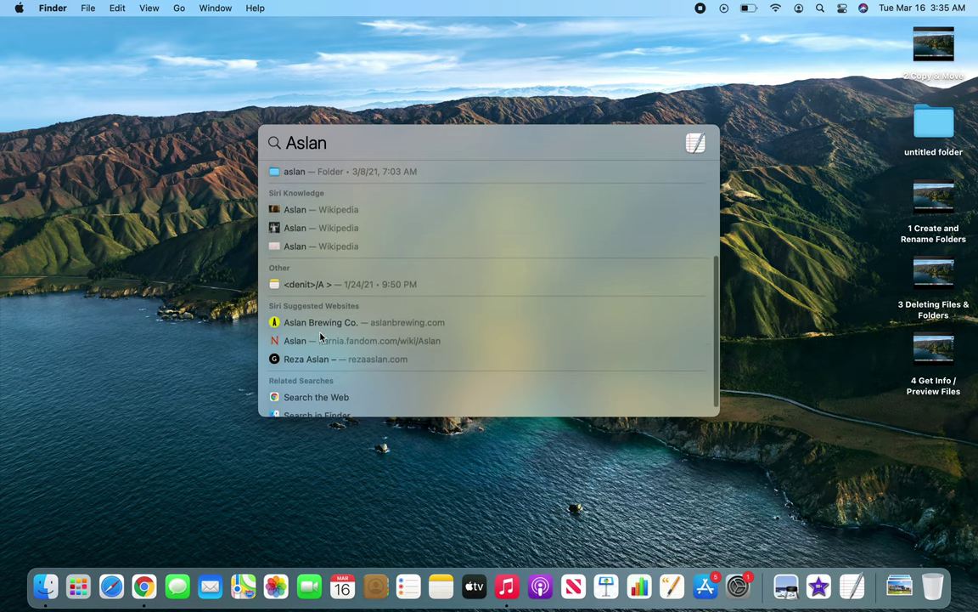
scroll(320, 337, "down", 1)
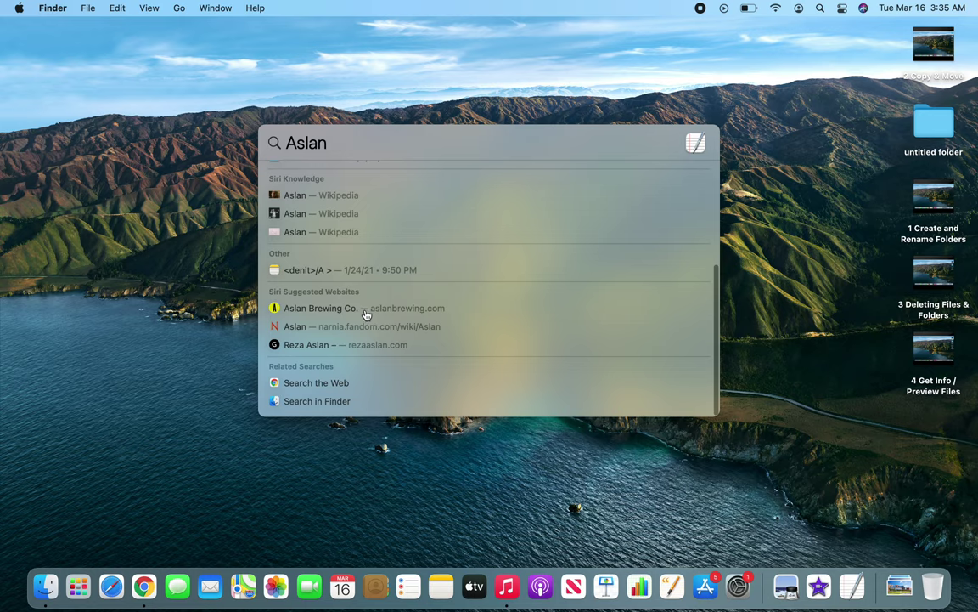
left_click(317, 402)
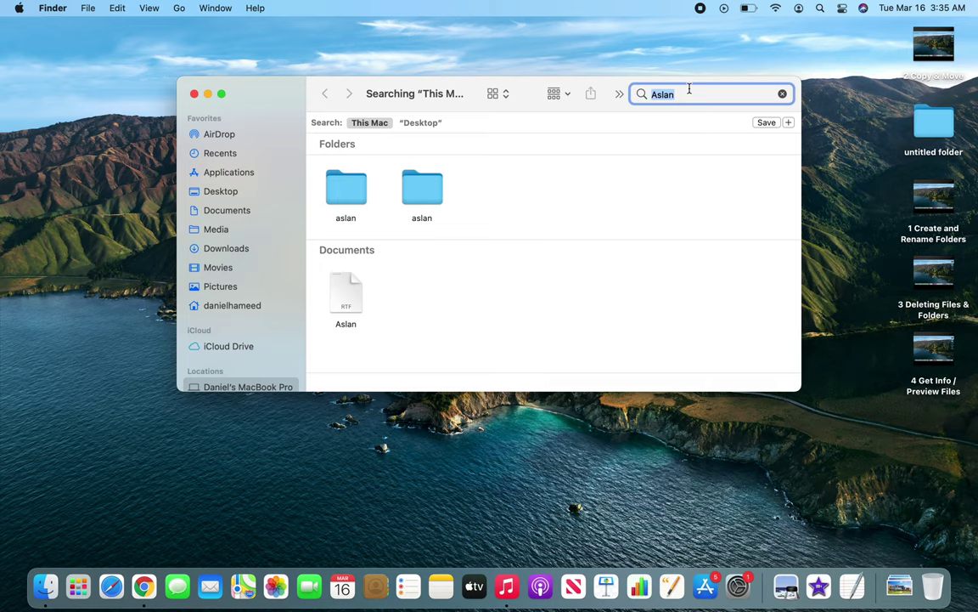
- Search Finder for 'ohio', then replace the term with 'hospital'
type("ohio")
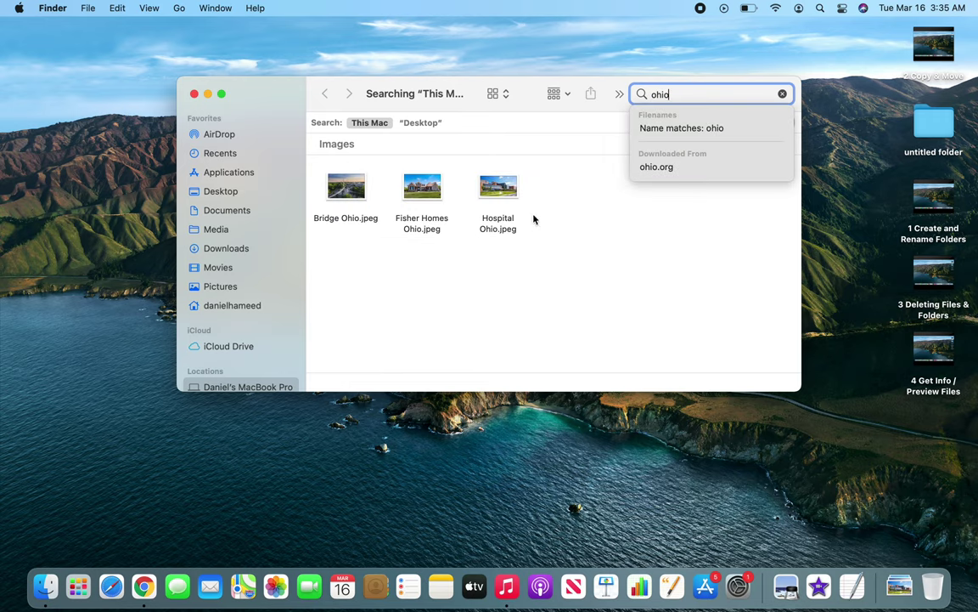
double_click(686, 94)
type("hospital")
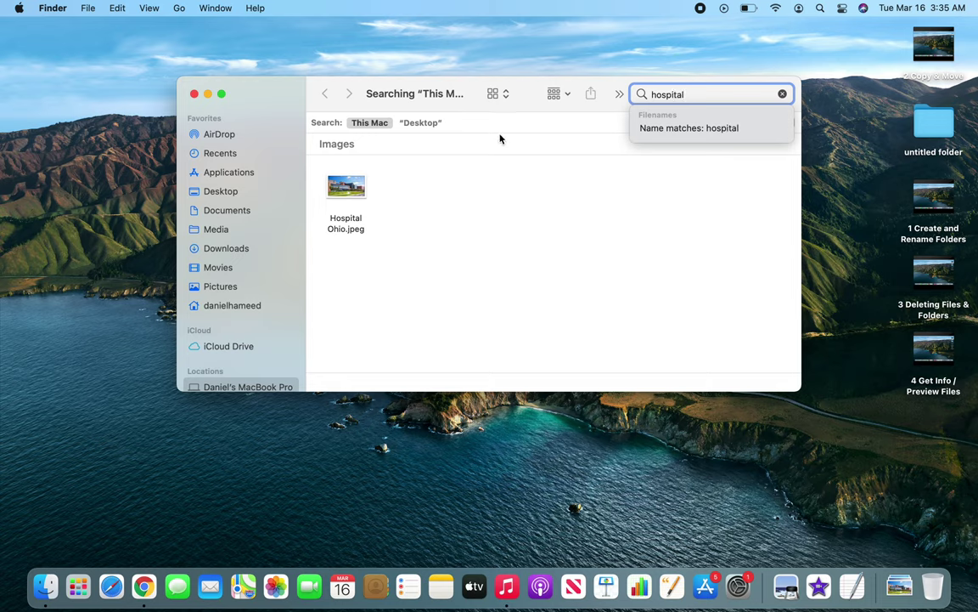
- Limit the hospital search to the Desktop, confirm no matches, then clear it and go to Downloads
left_click(416, 123)
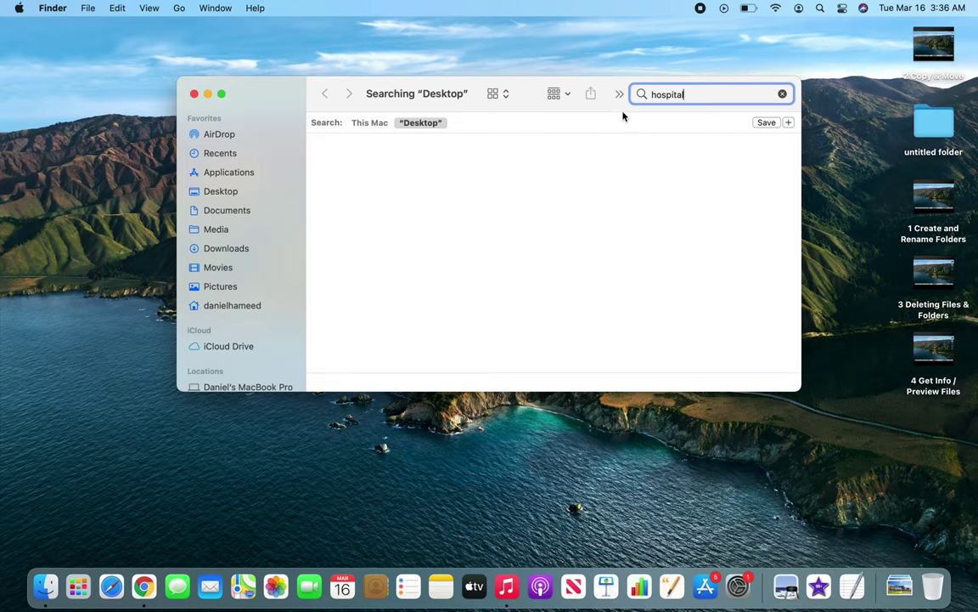
left_click(782, 93)
left_click(226, 250)
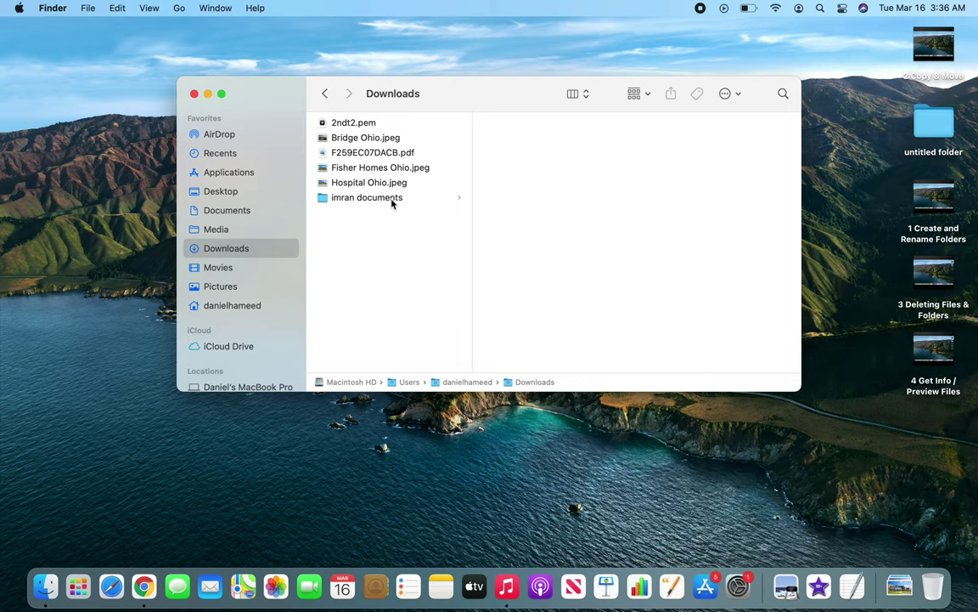
- Search only Downloads for 'hospital' to find Hospital Ohio.jpeg, then close the window
left_click(781, 97)
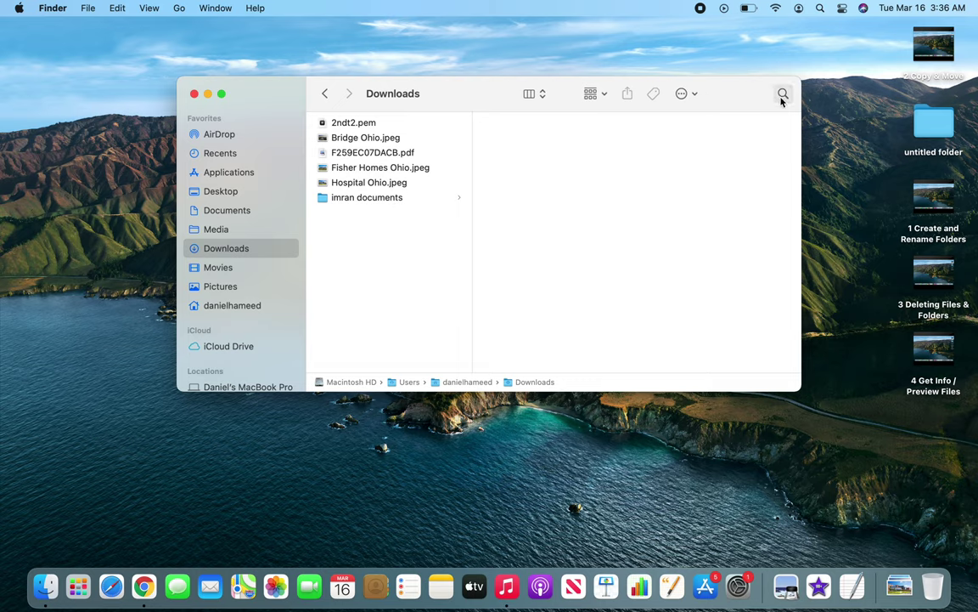
type("h")
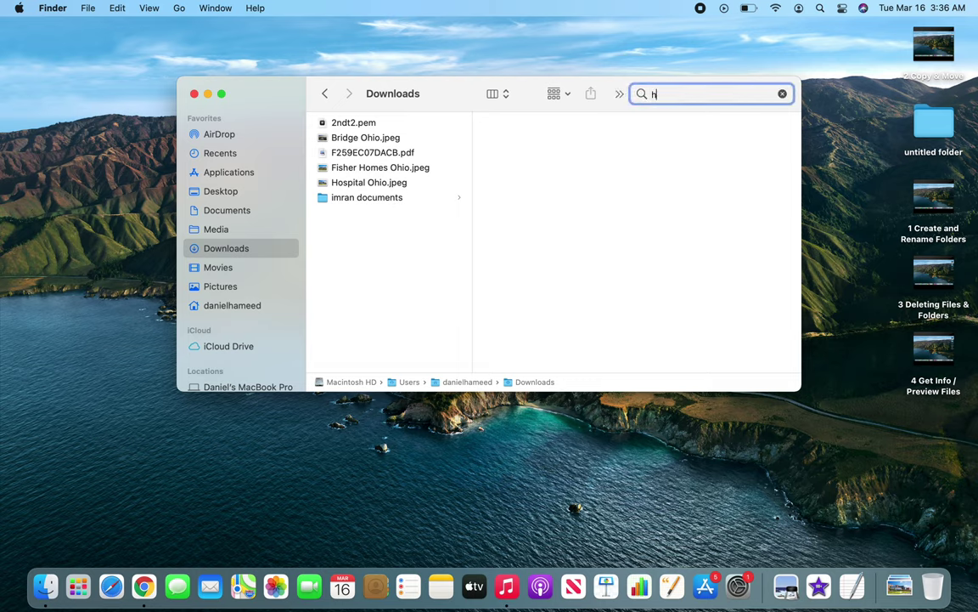
type("ospital")
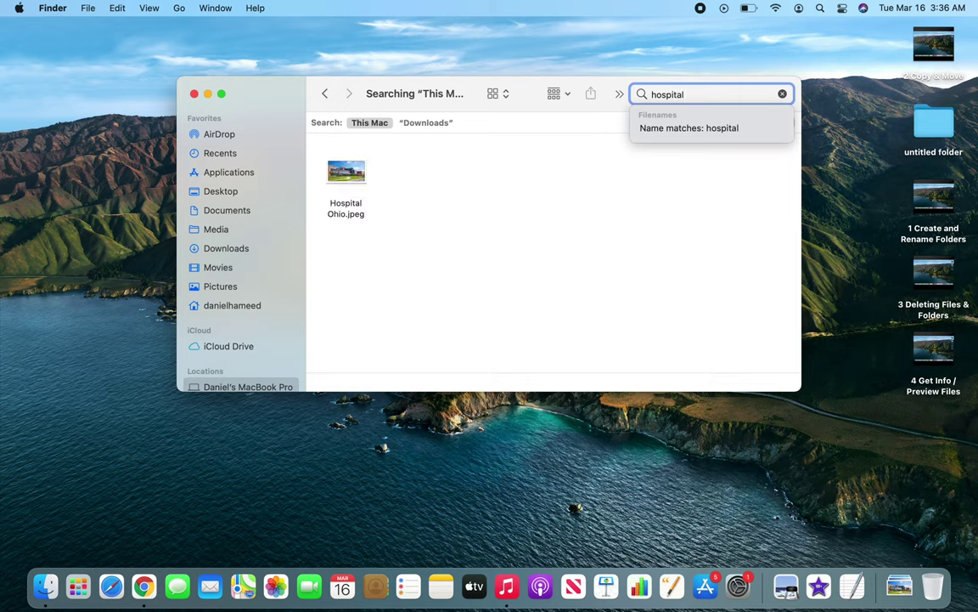
left_click(427, 124)
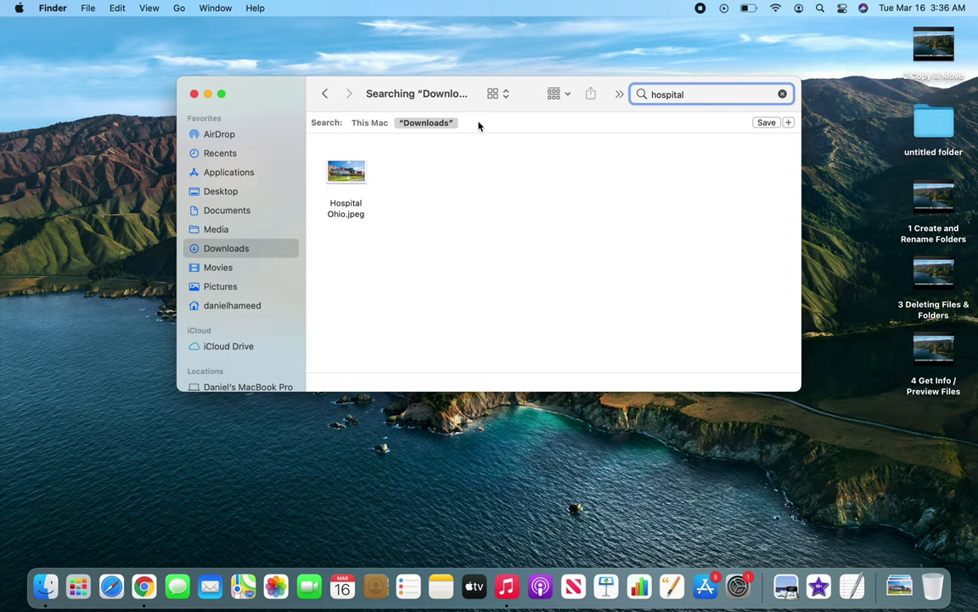
left_click(195, 94)
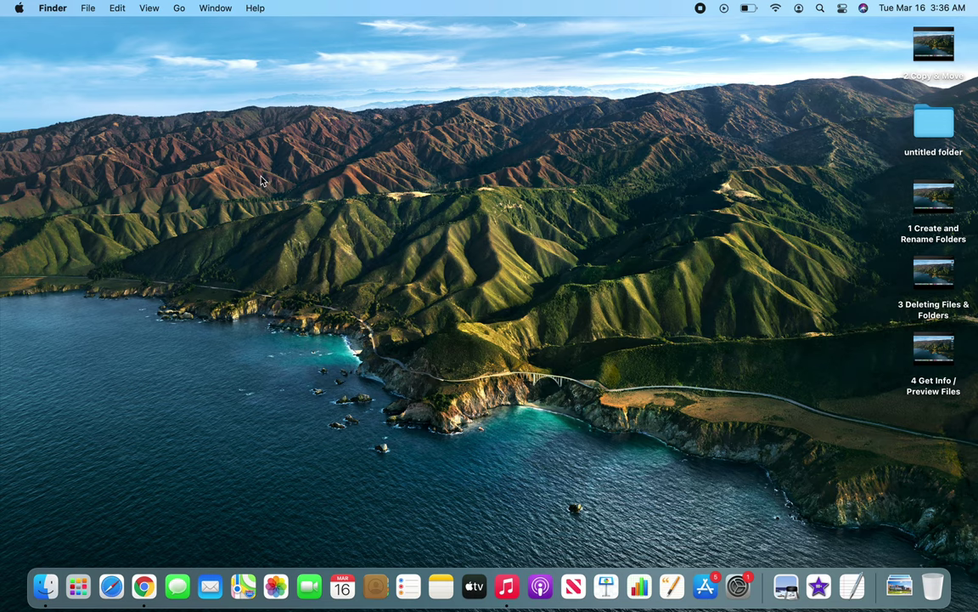
- Search Spotlight for 'weather' and review Hilliard, OH's 39° AM showers and hourly and daily forecast
key("super+space")
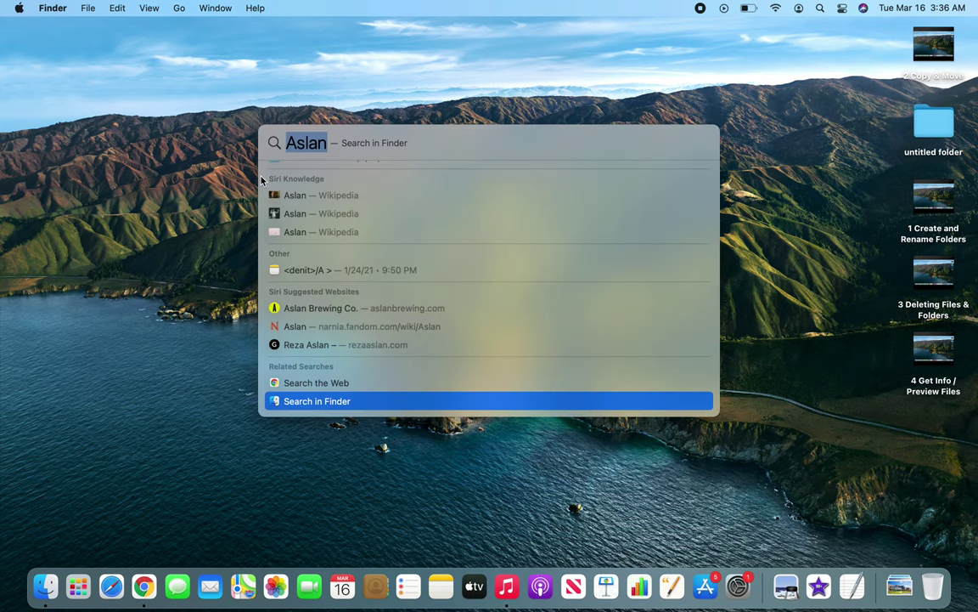
type("weather")
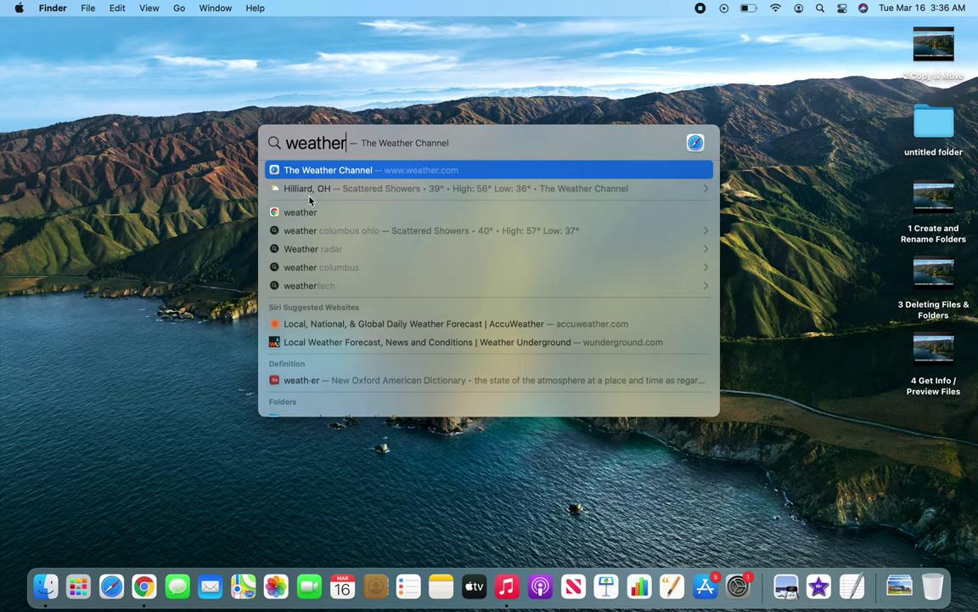
left_click(439, 196)
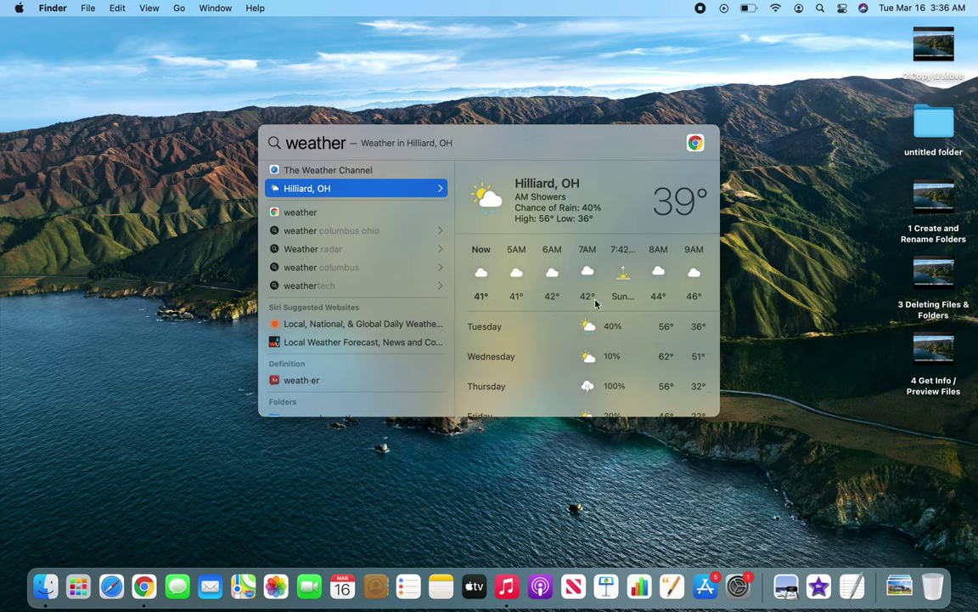
scroll(586, 293, "down", 5)
scroll(595, 303, "up", 5)
scroll(601, 231, "down", 8)
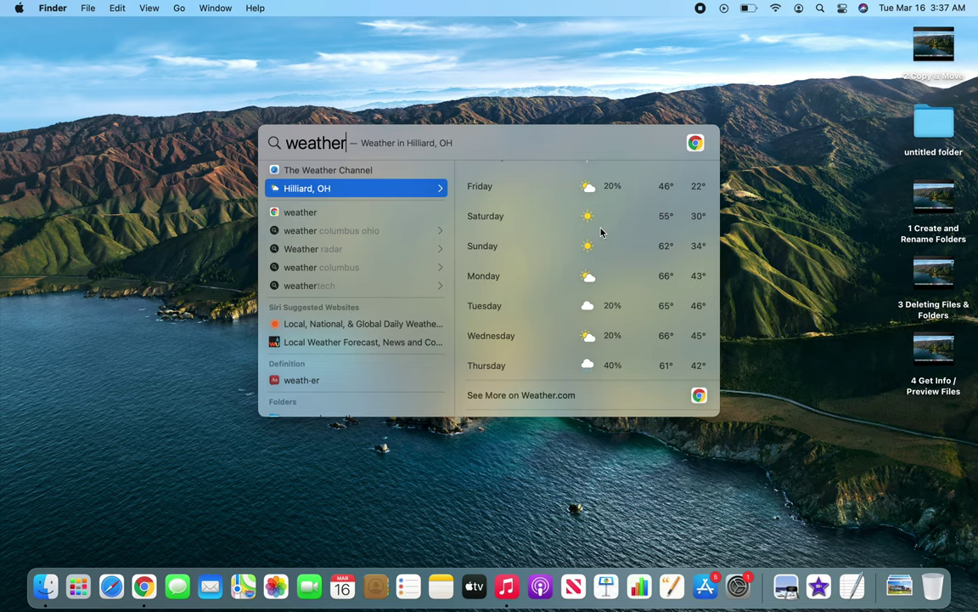
scroll(600, 231, "up", 8)
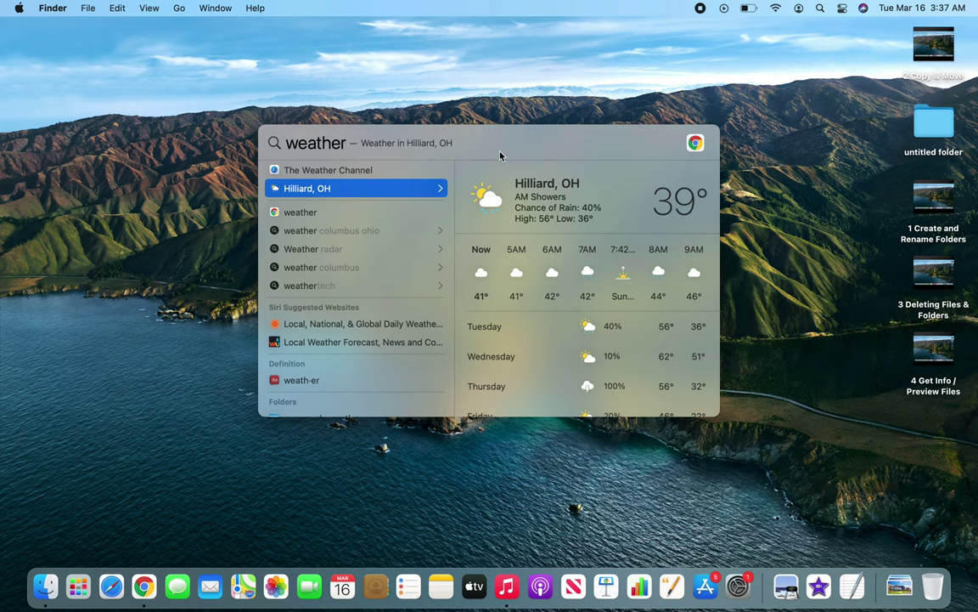
- Extend the query to 'weather dublin oh' and open the Dublin OH 43016 suggestion in the browser
type("d")
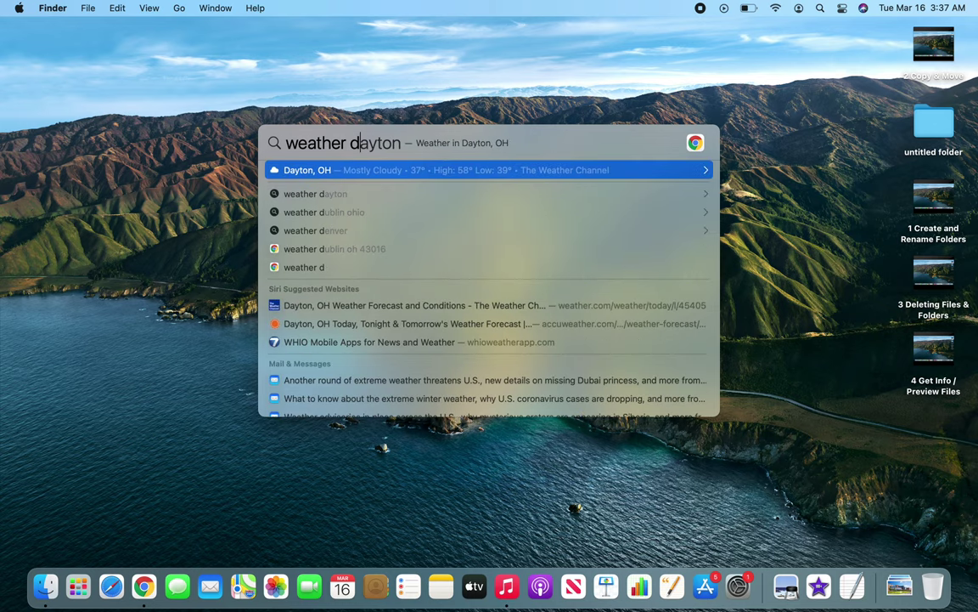
type("ublin")
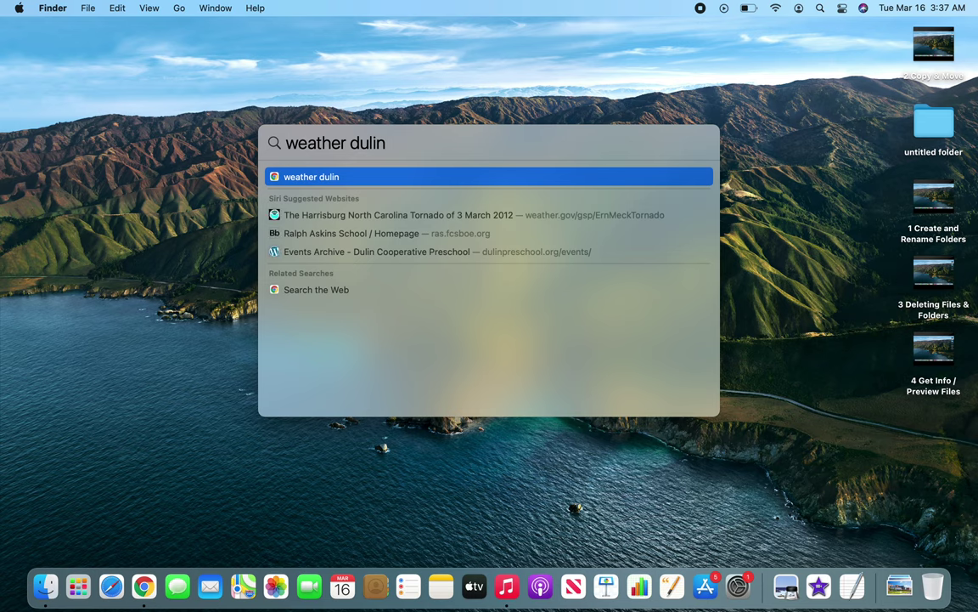
key("BackSpace")
key("BackSpace")
key("BackSpace")
type("blin ho=")
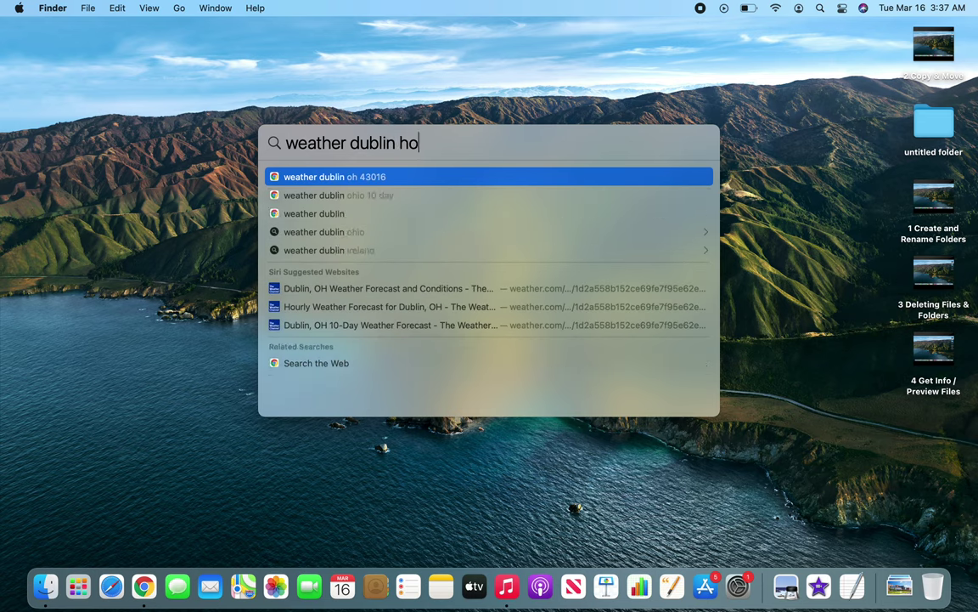
key("BackSpace")
key("BackSpace")
key("BackSpace")
type("oh")
key("Return")
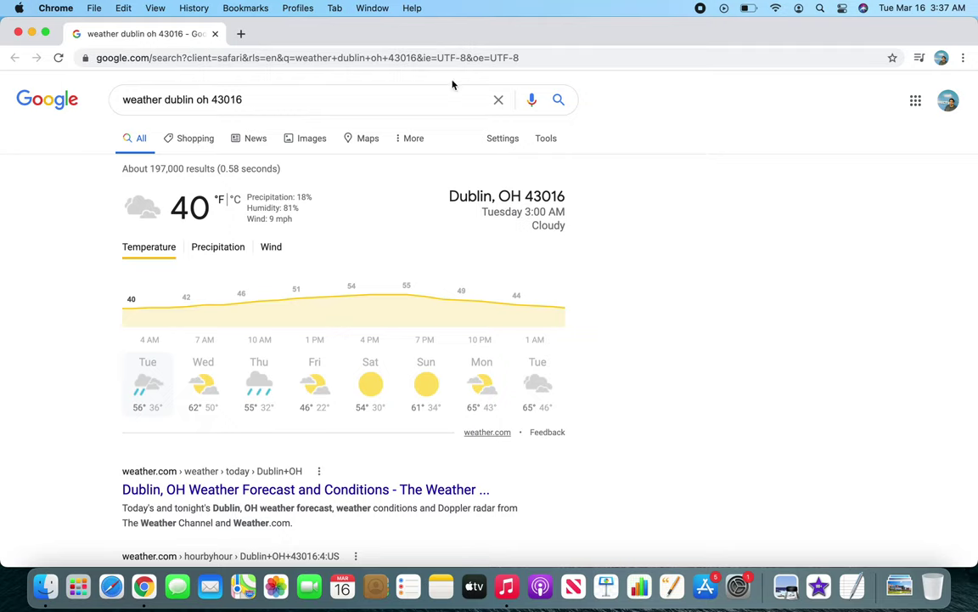
- Close the Chrome window showing Dublin's 40°F cloudy weather
left_click(18, 34)
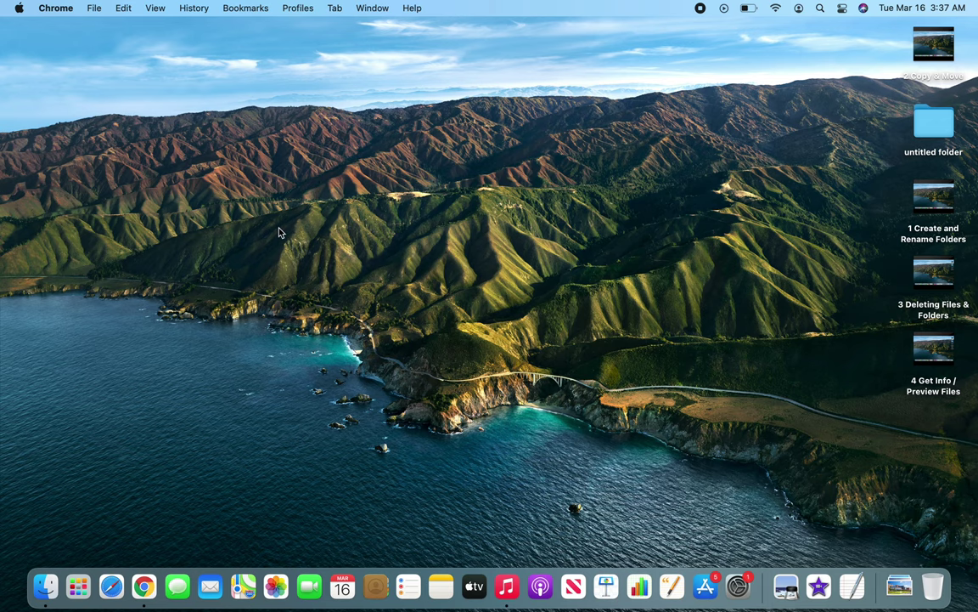
- Search Spotlight for 'weather 43016' to show Dublin, OH at 39° with scattered showers
key("super+space")
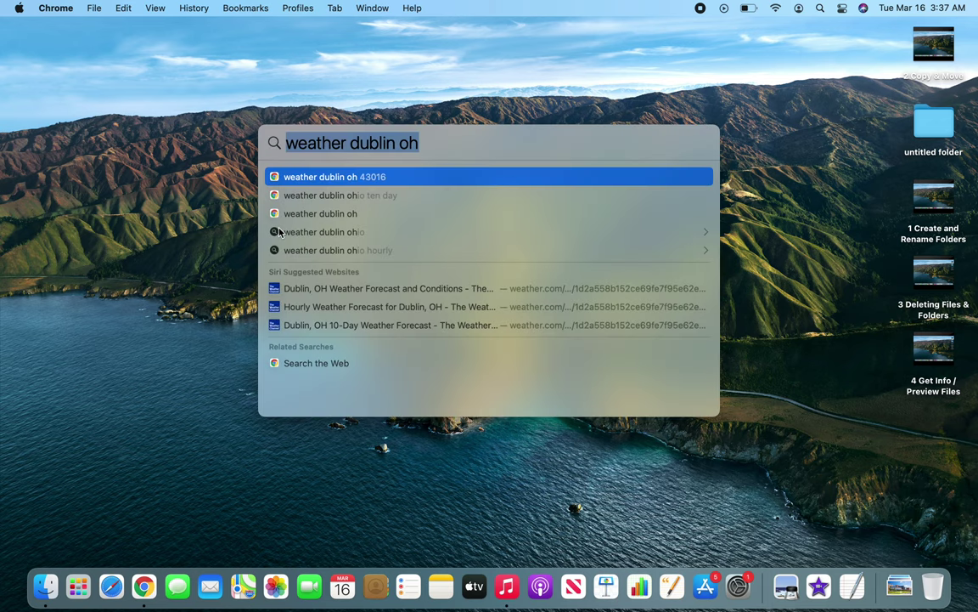
type("weather")
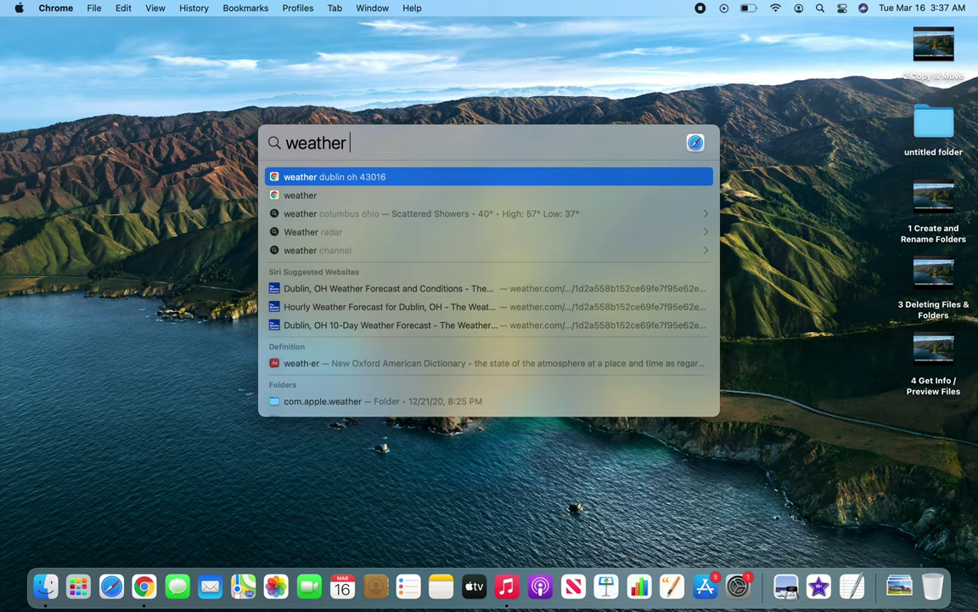
type(" 43016")
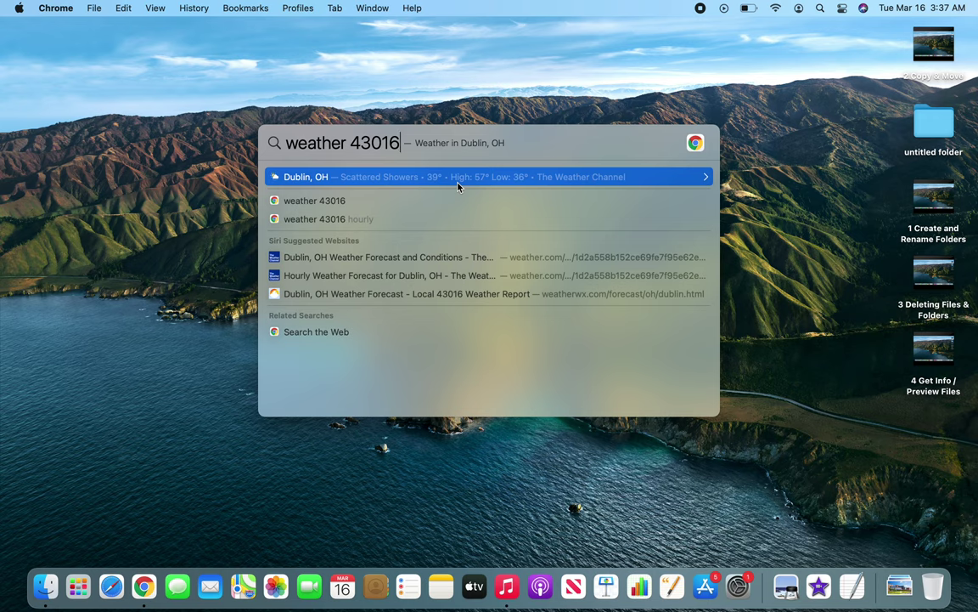
left_click(368, 76)
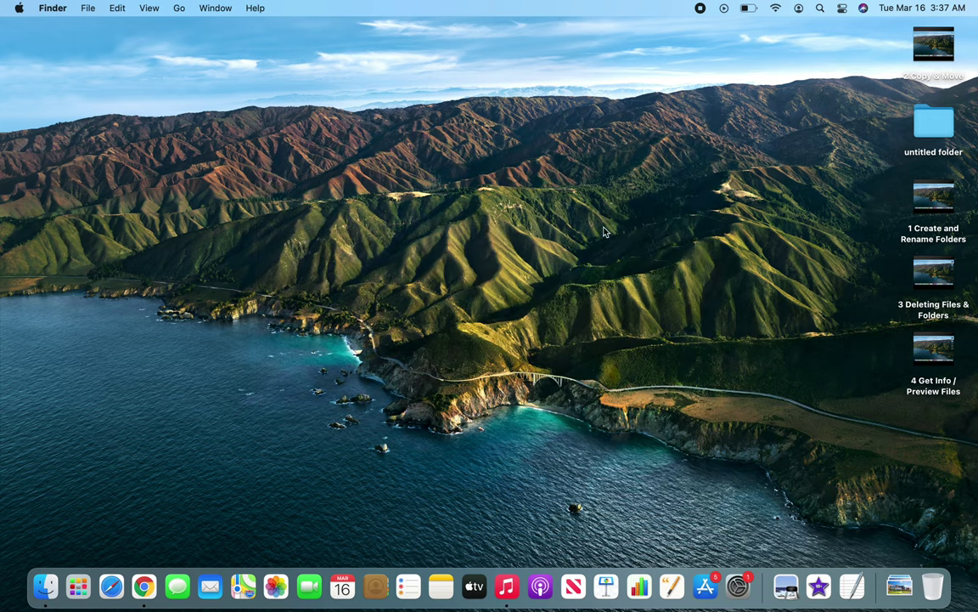
left_click(820, 8)
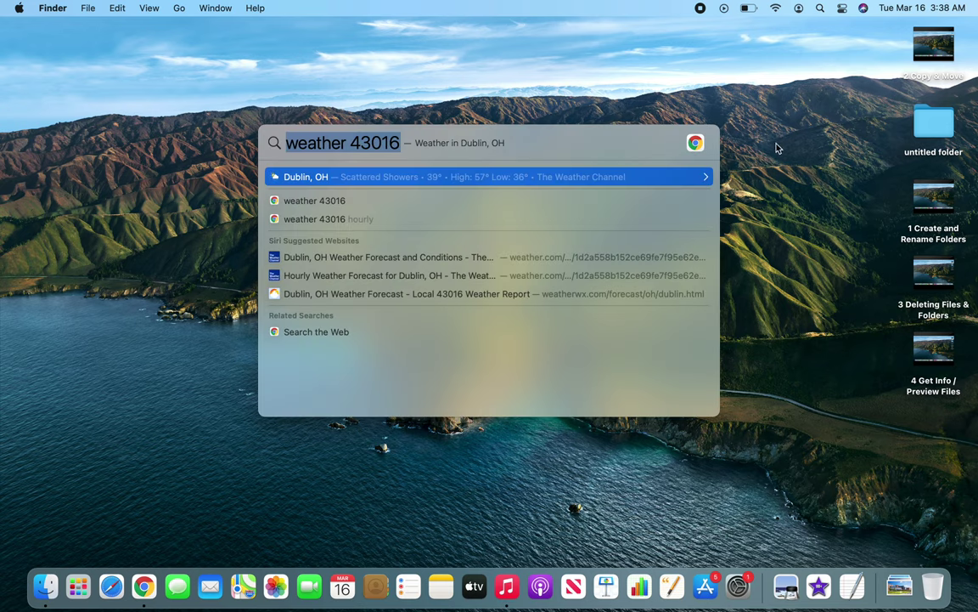